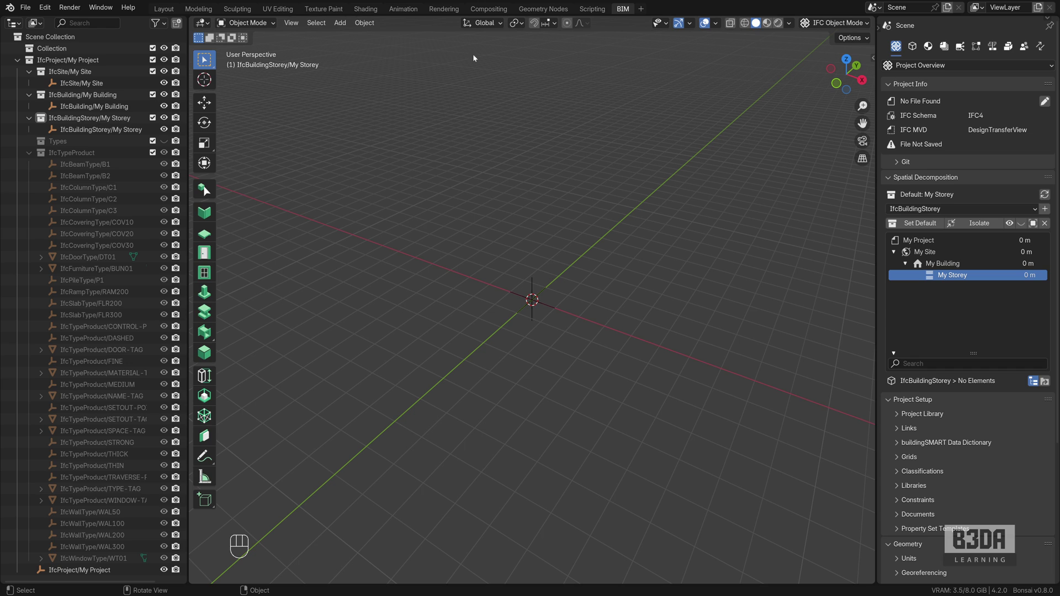
Step: Load the slab type thumbnails and add an FLR200 slab at the 3D cursor in My Storey
left_click(204, 234)
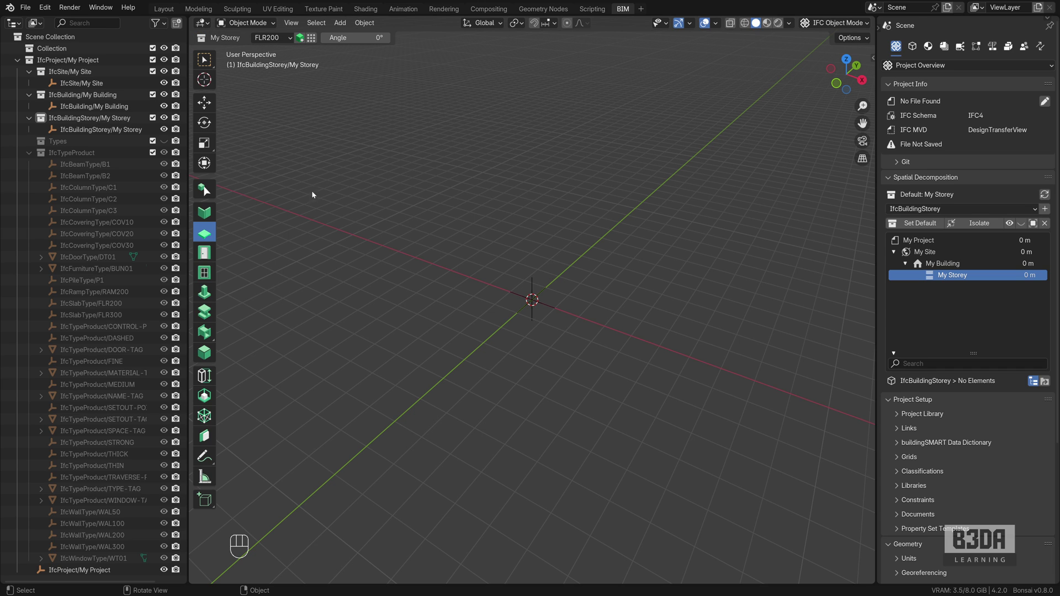
left_click(873, 58)
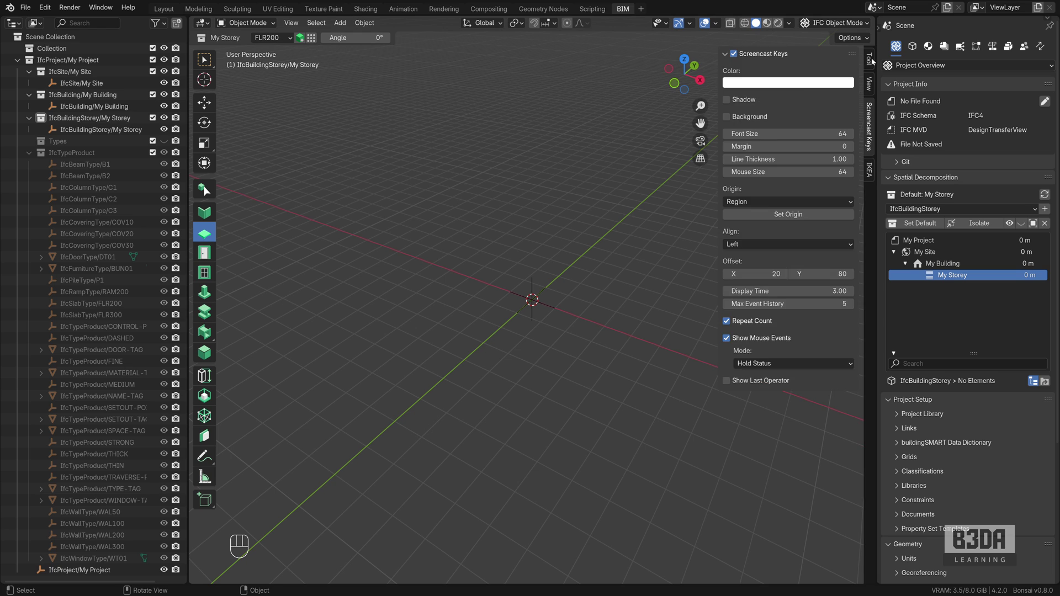
left_click(754, 122)
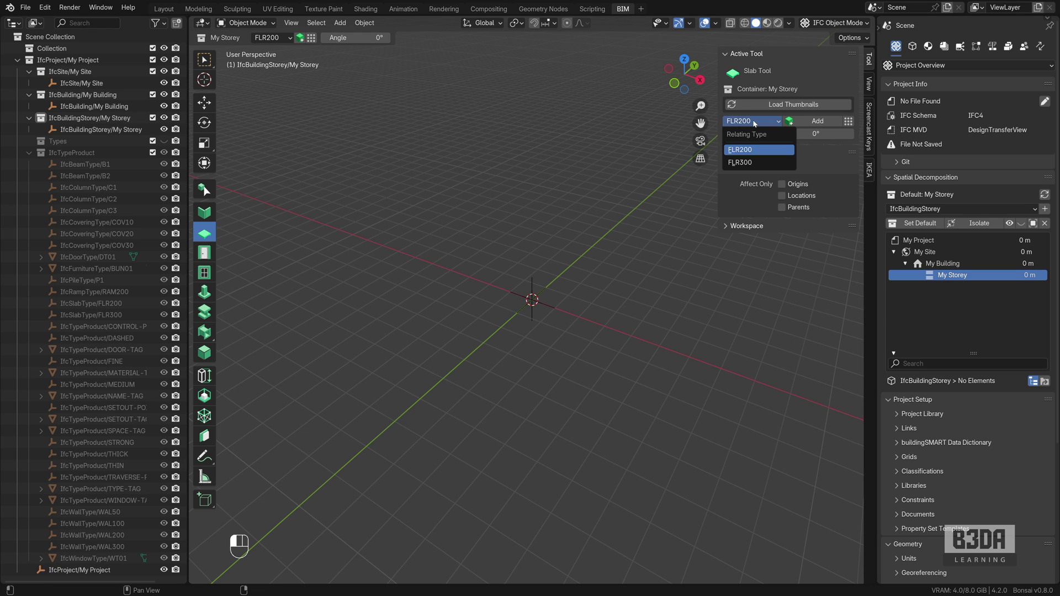
left_click(783, 104)
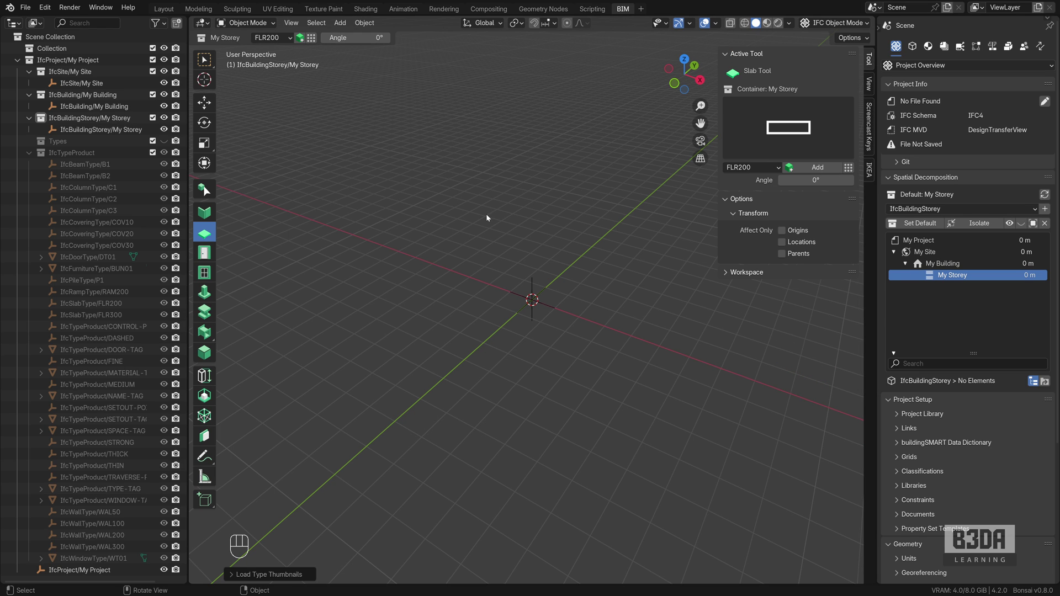
key("shift+a")
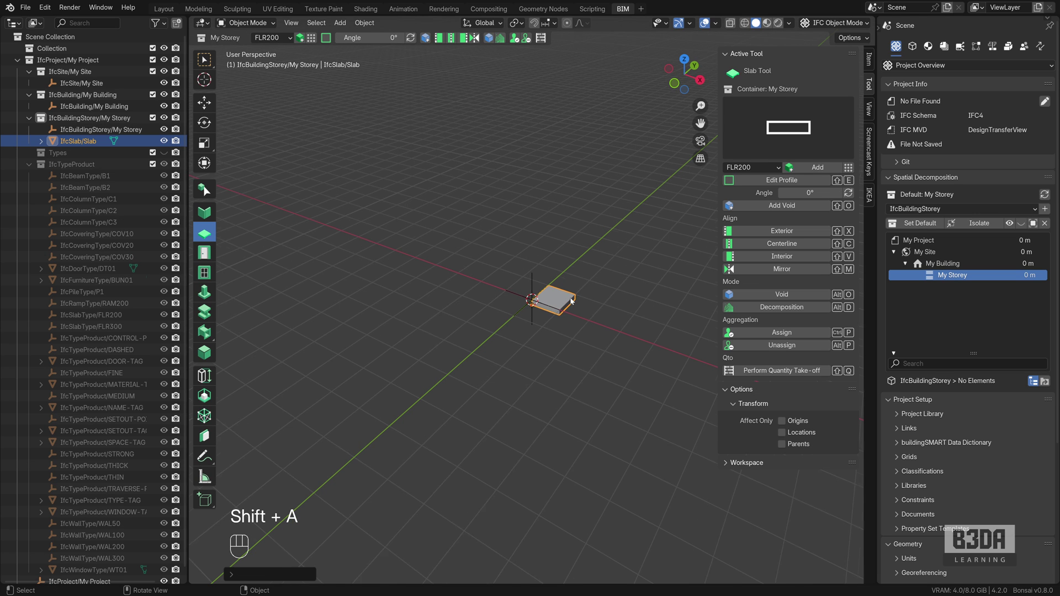
Step: Edit the slab's profile and move its two vertices on the positive X side 5 m along X
middle_click_drag(614, 306, 489, 283, "shift")
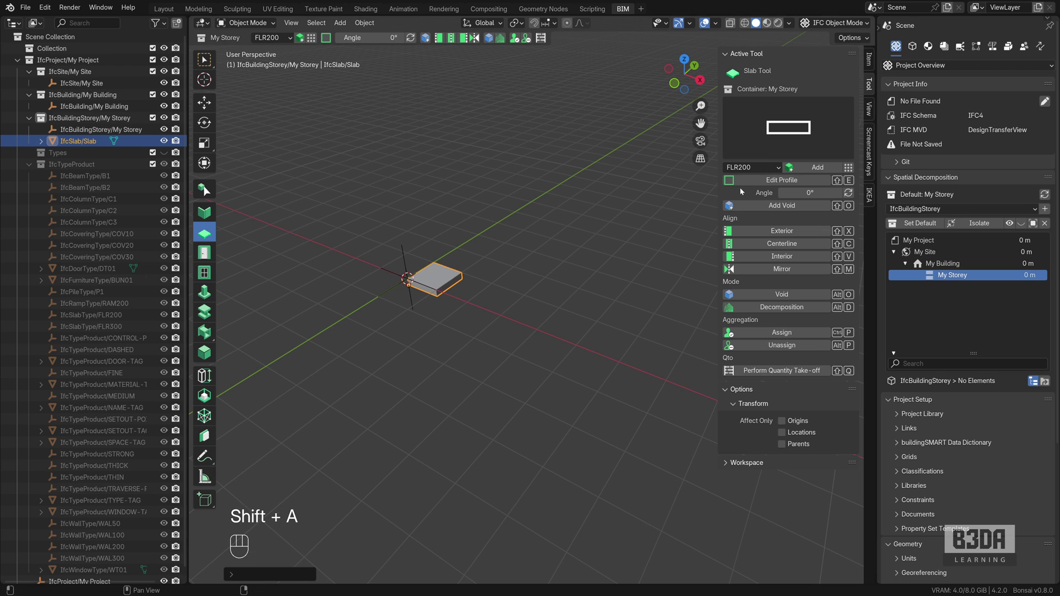
left_click(785, 182)
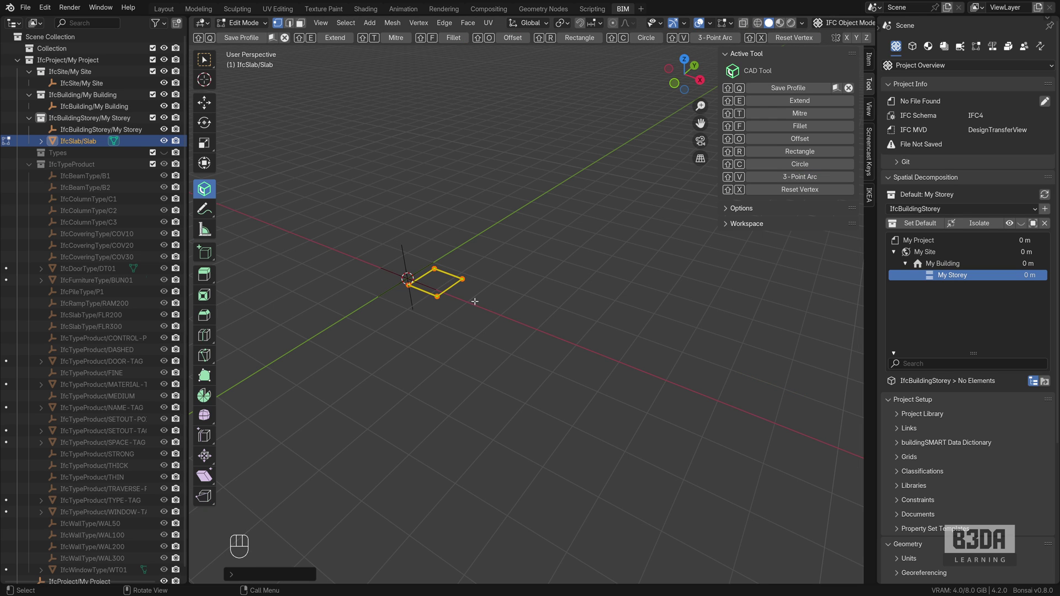
left_click(464, 278, "shift")
key("g")
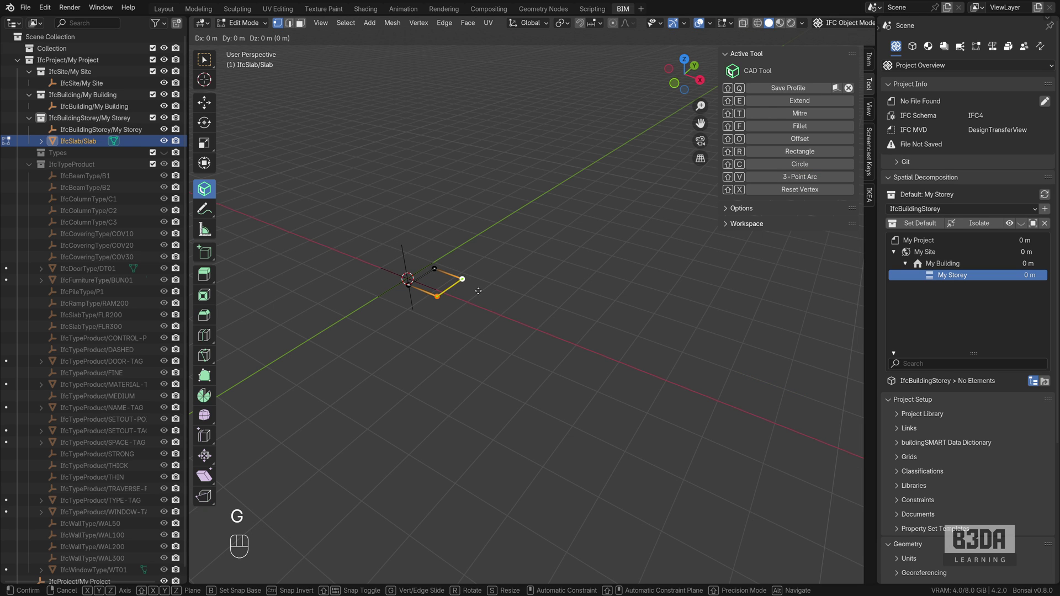
key("x")
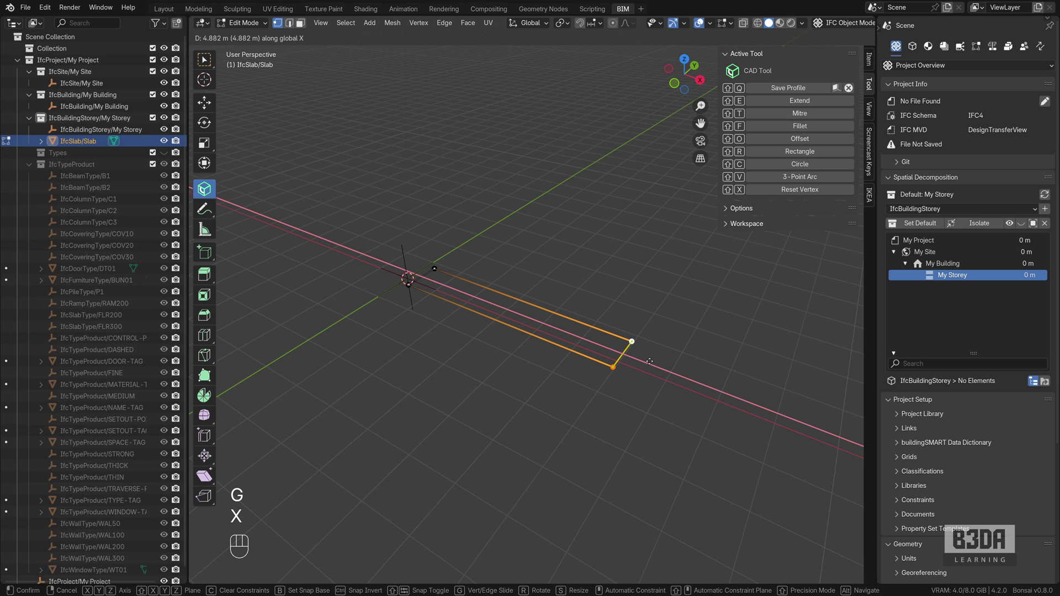
key("KP_5")
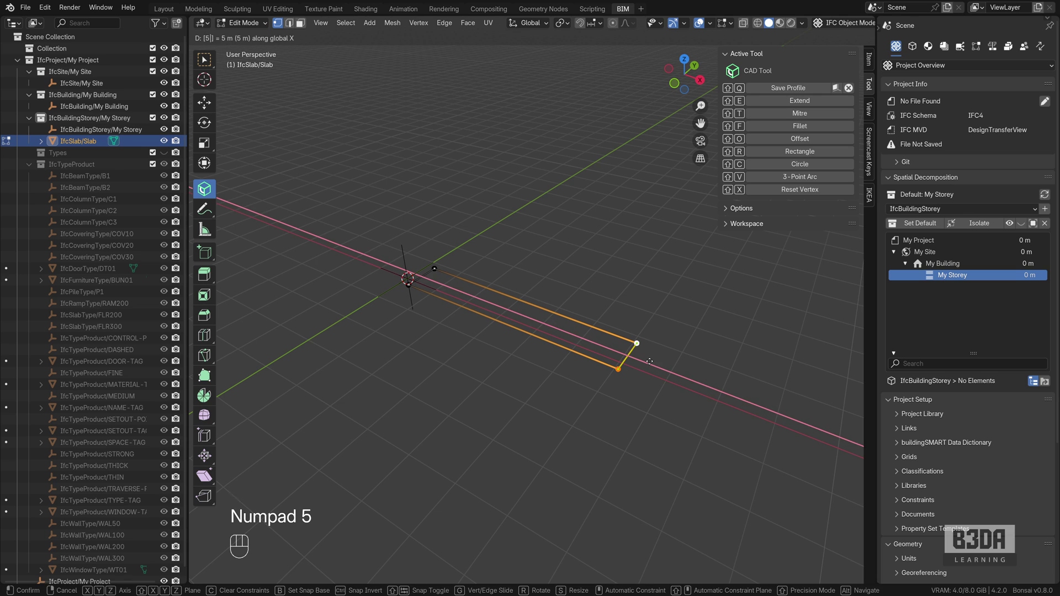
key("KP_Enter")
Step: Move the profile's two vertices on the positive Y side 6 m along Y and save the profile edit
left_click(429, 267)
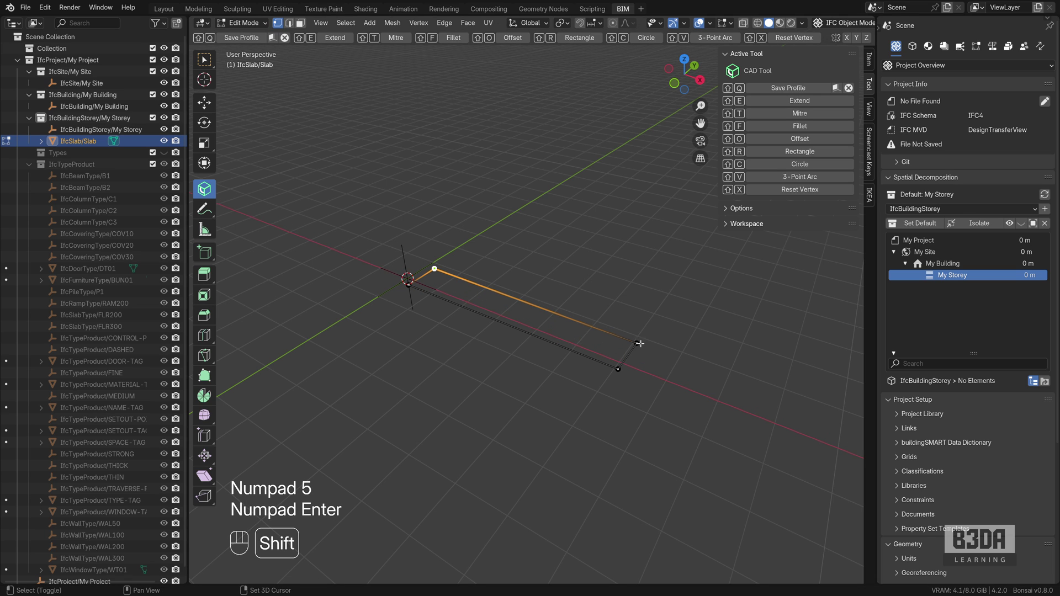
left_click(637, 343, "shift")
key("g")
key("y")
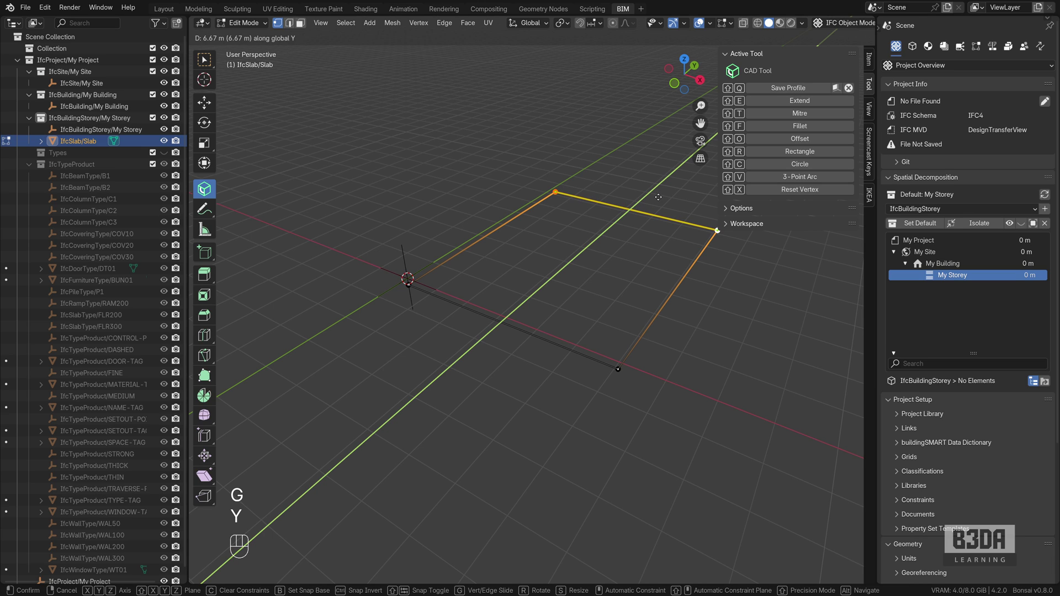
key("KP_6")
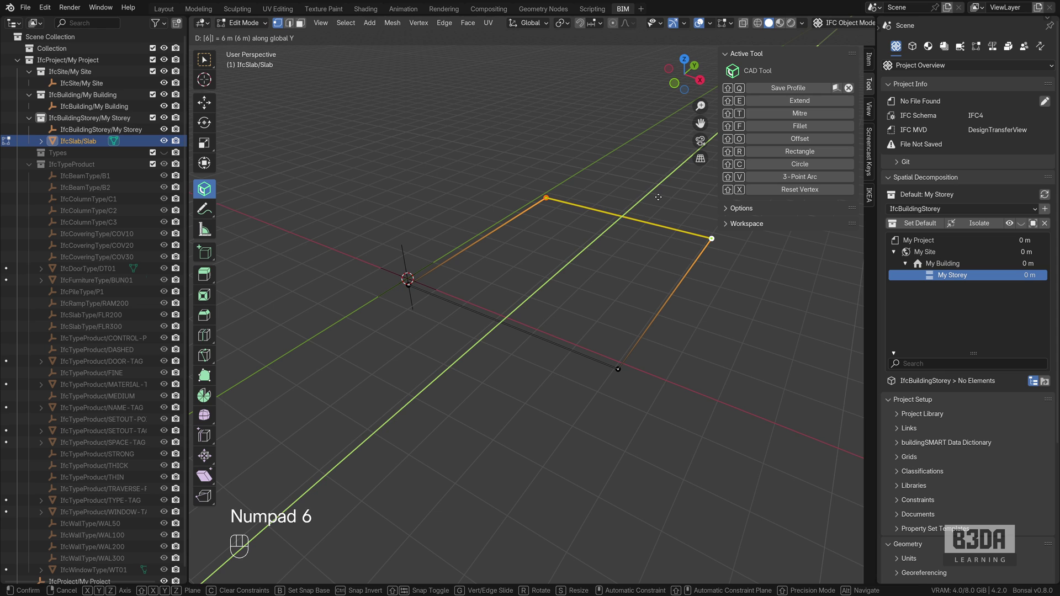
key("KP_Enter")
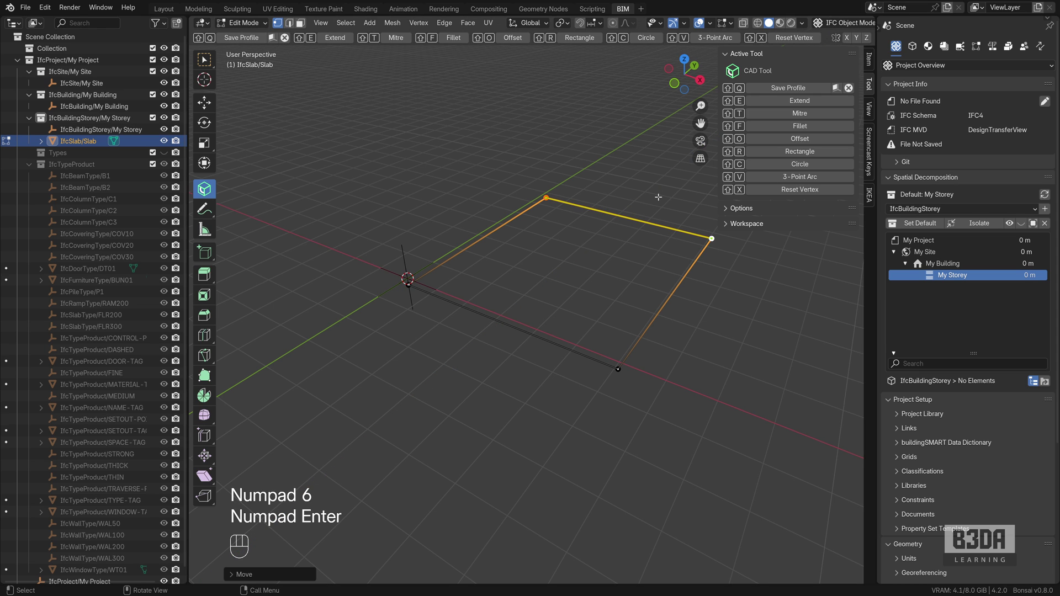
key("Tab")
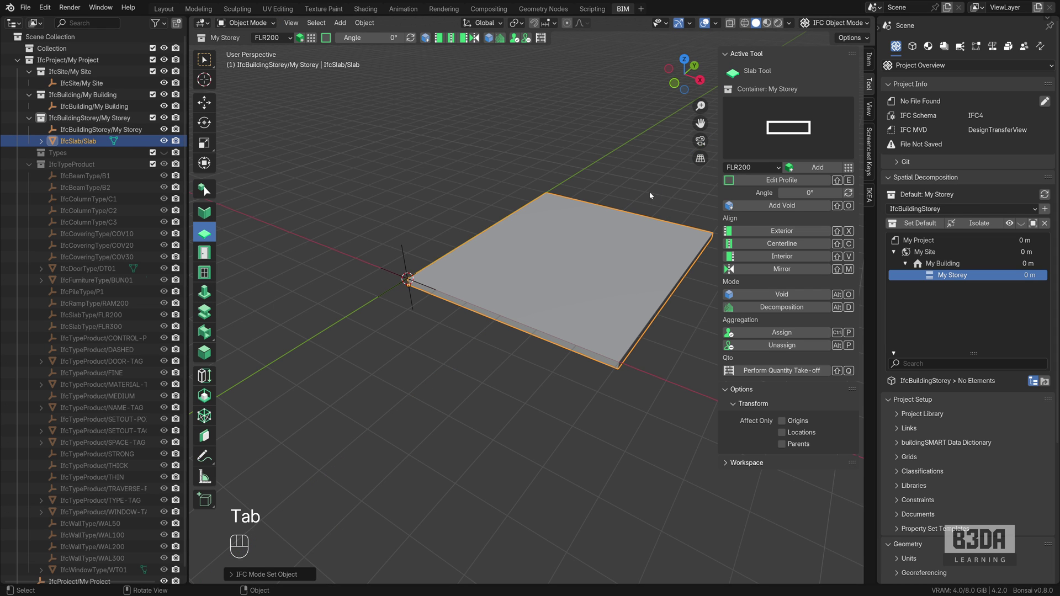
Step: Raise the slab 4 m along Z
middle_click_drag(434, 322, 445, 289)
key("g")
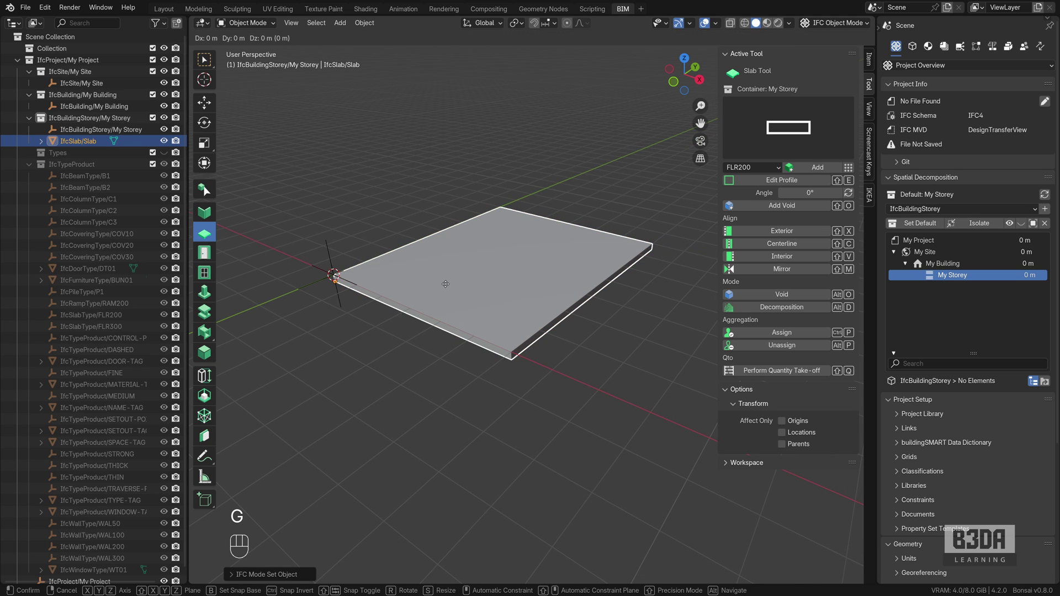
key("z")
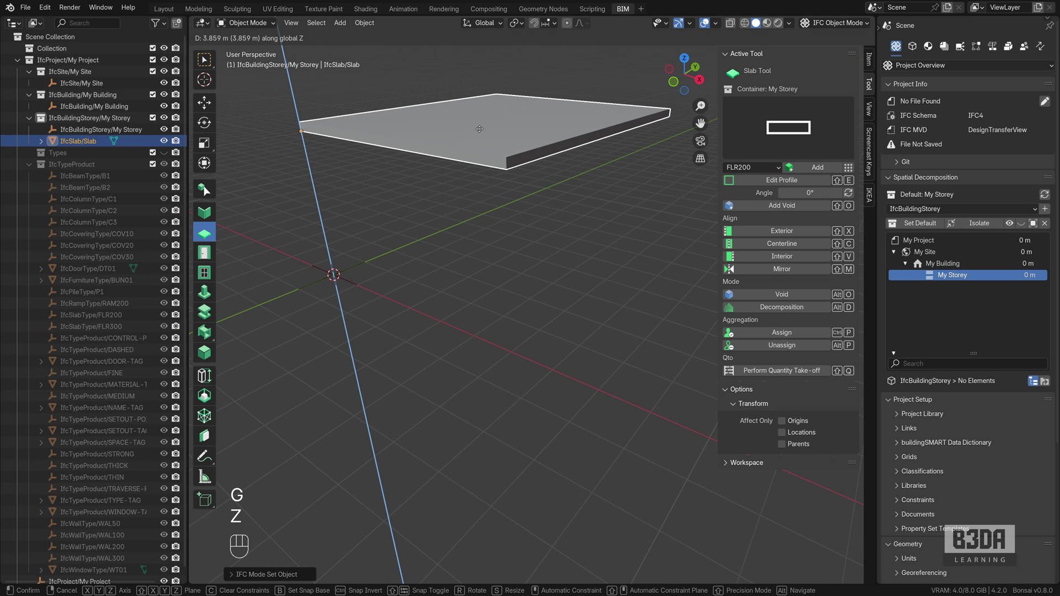
key("KP_4")
key("KP_Enter")
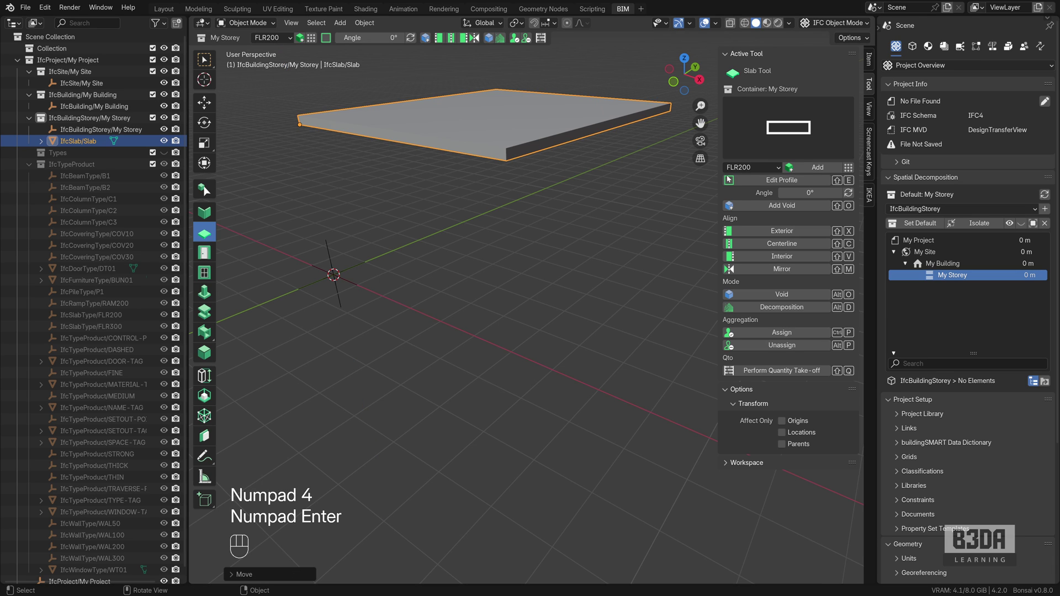
Step: Set the slab's angle to 15° and apply it to the slab
left_click(795, 193)
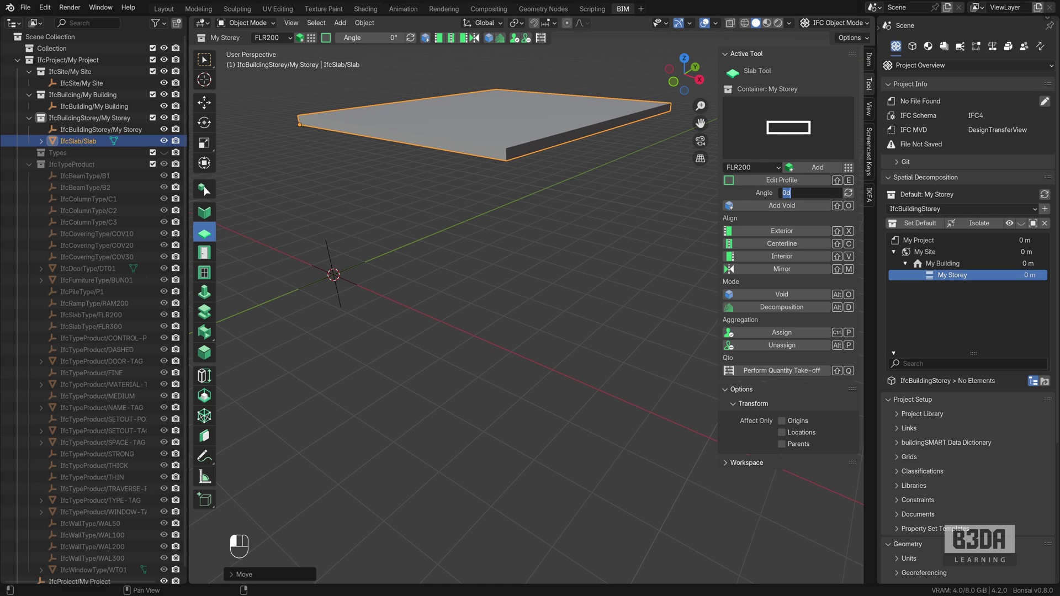
type("15")
key("Return")
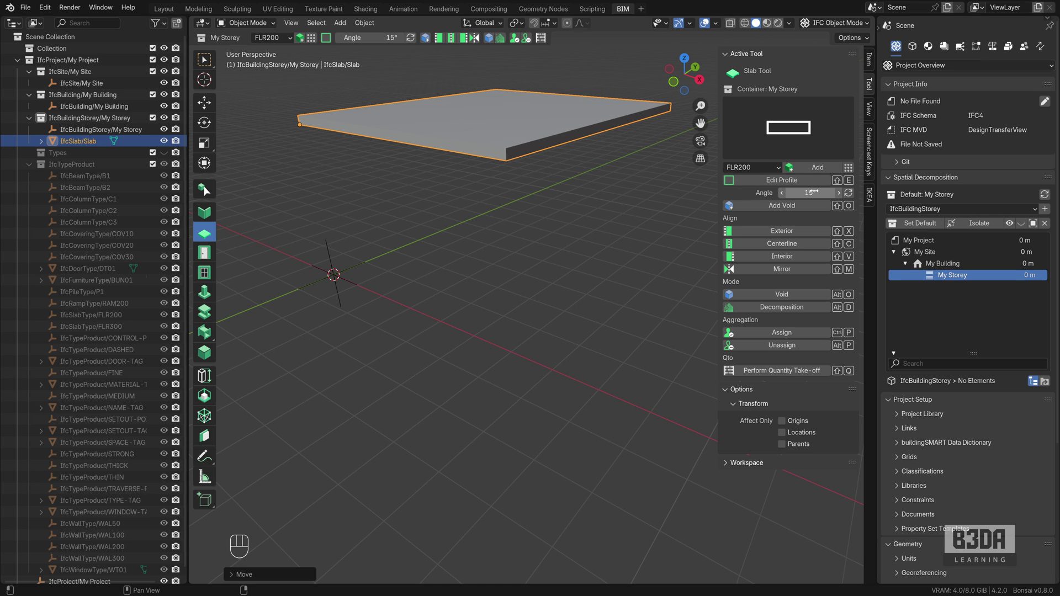
left_click(849, 193)
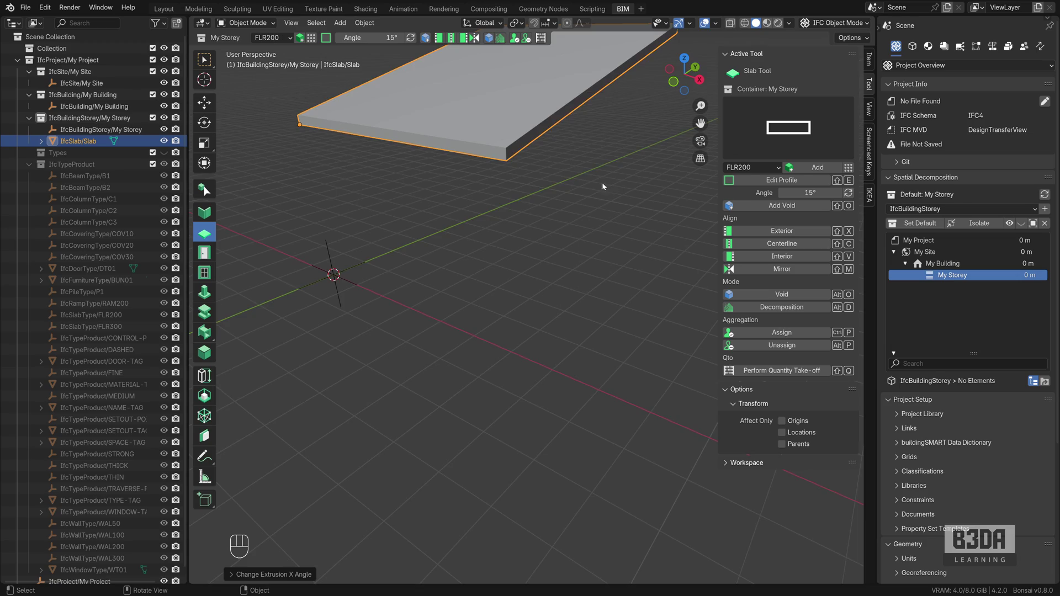
Step: Load the wall type thumbnails and add a WAL300 wall at the 3D cursor
middle_click_drag(603, 183, 533, 217)
left_click(204, 212)
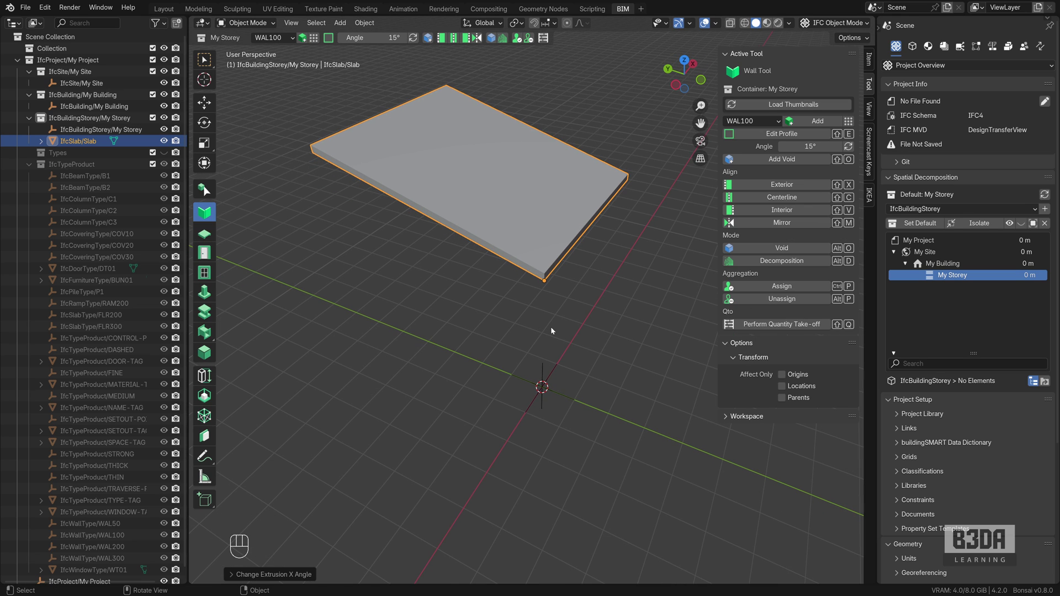
left_click(792, 104)
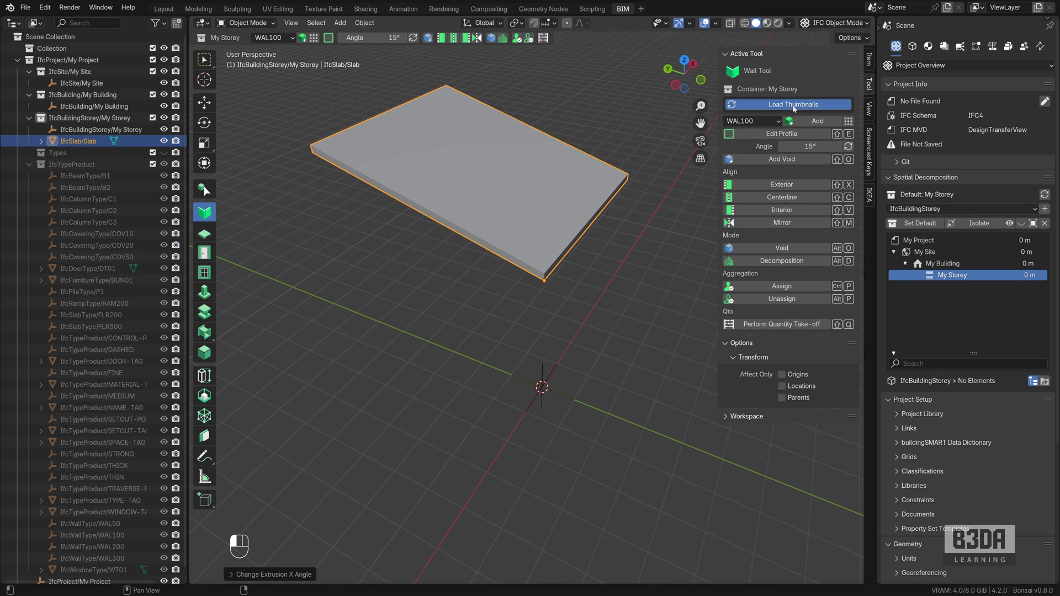
left_click(764, 168)
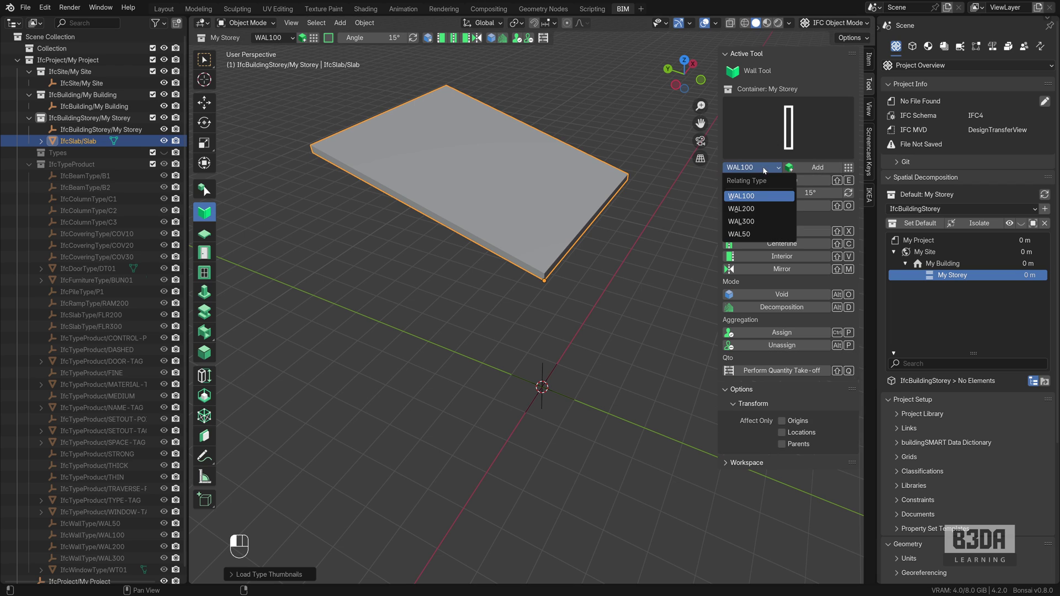
left_click(761, 221)
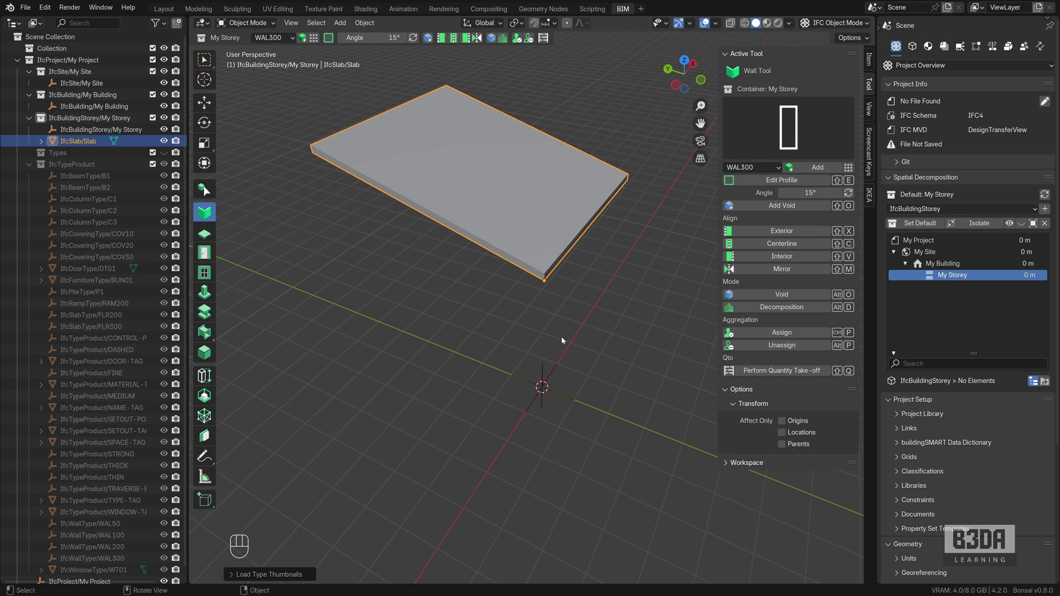
key("shift+a")
Step: Set the wall's length to 6 m and apply it
middle_click_drag(561, 336, 458, 337)
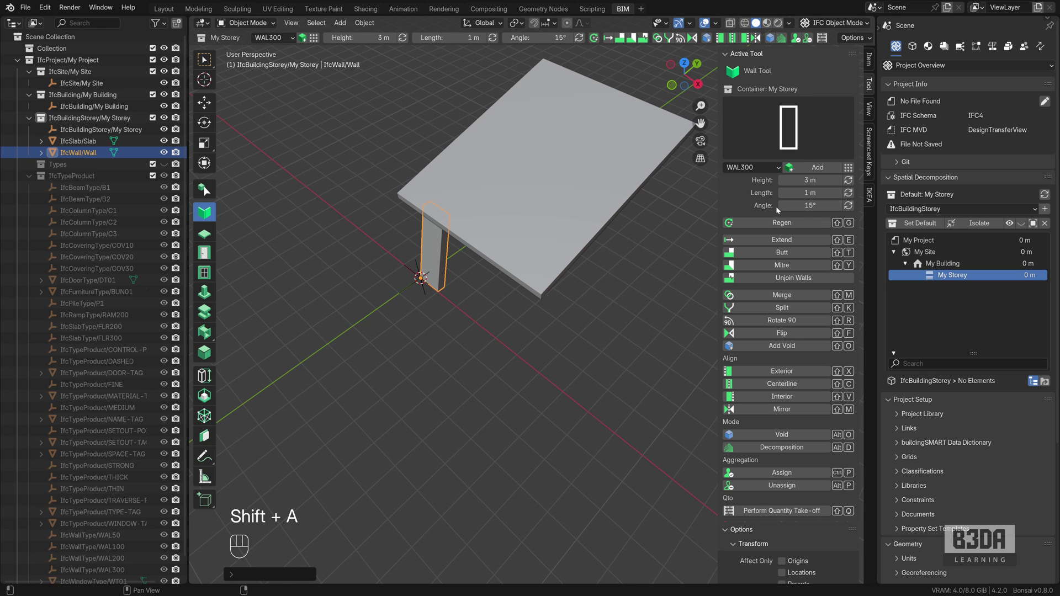
left_click(815, 193)
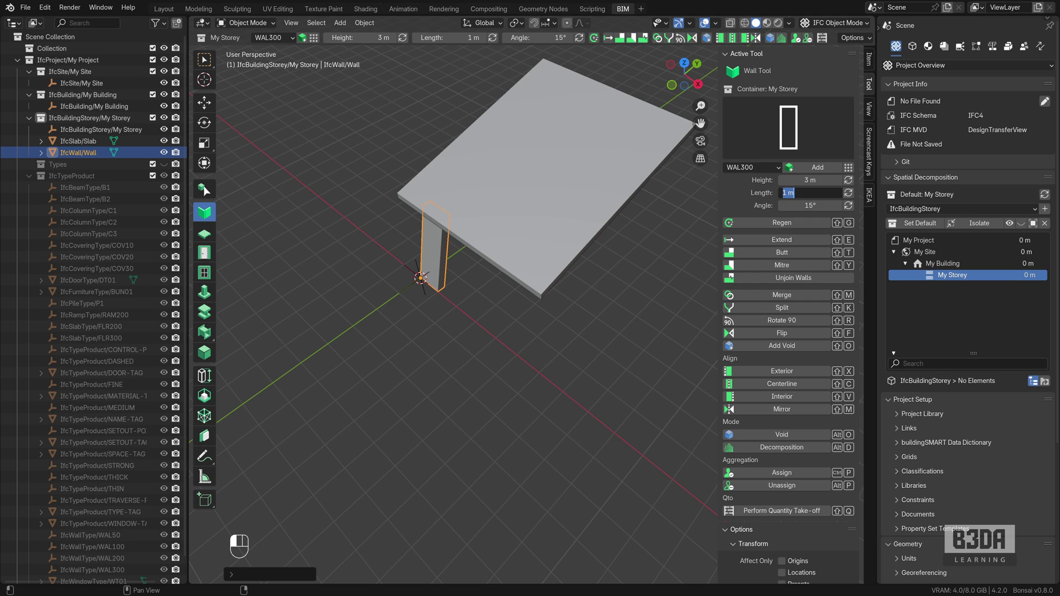
type("6")
key("Return")
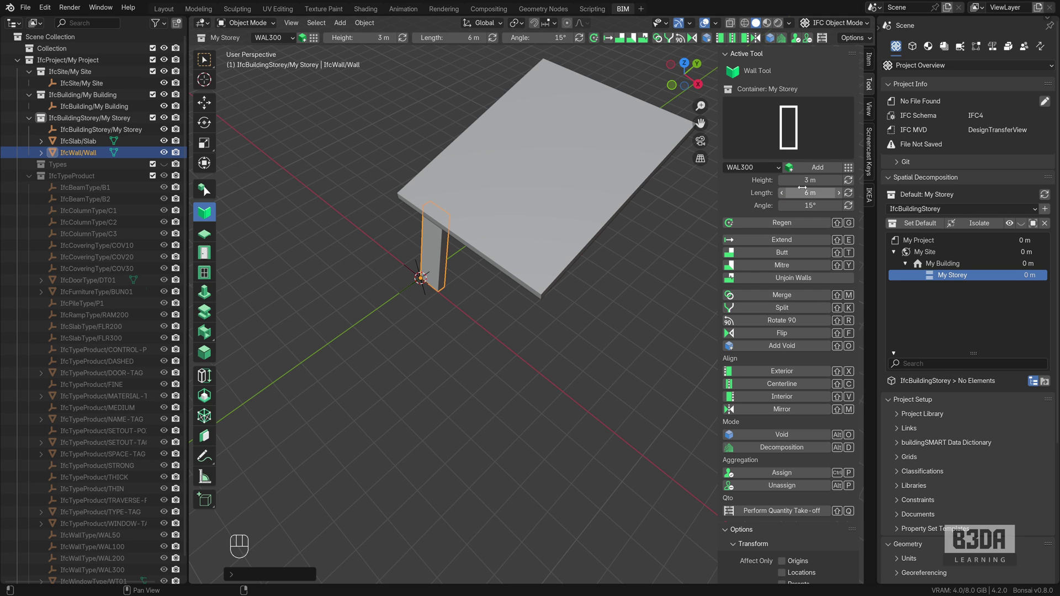
left_click(848, 192)
Step: Set the wall's length to 5 m and apply it
left_click(809, 193)
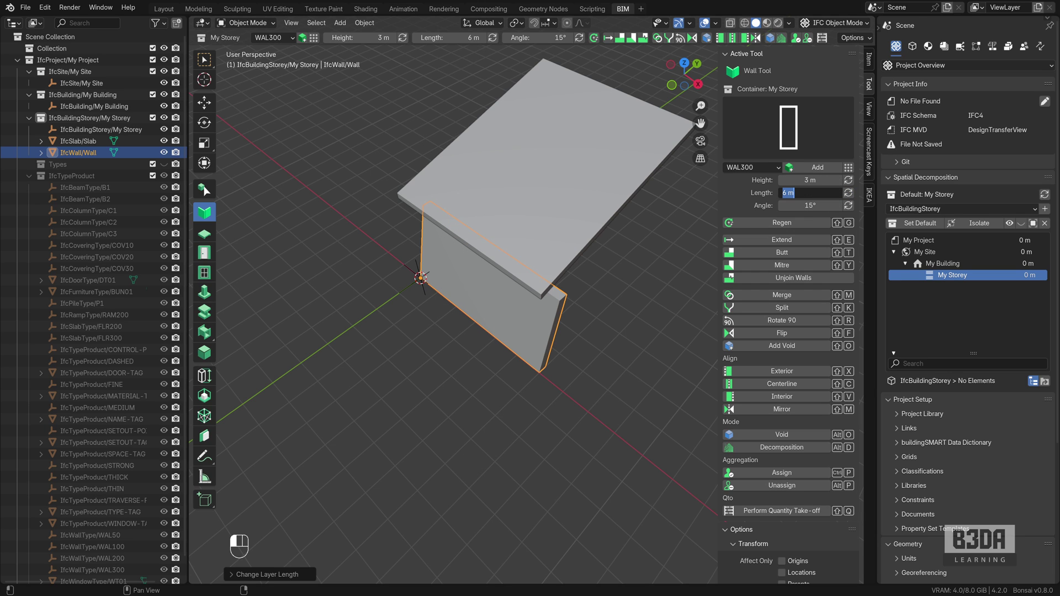
type("5")
key("Return")
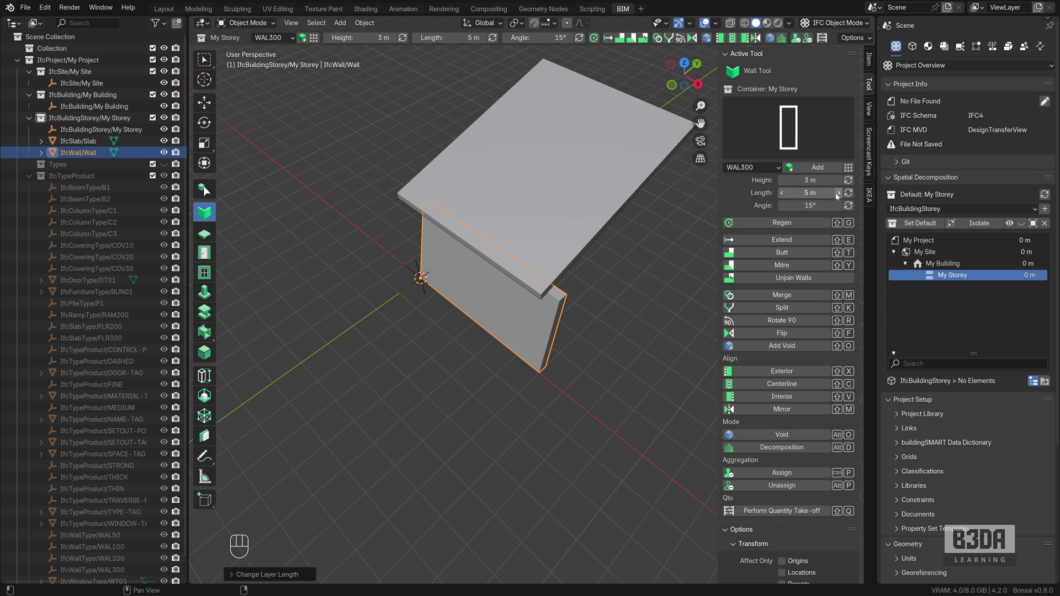
left_click(848, 193)
Step: View the model from the right side and set the wall's angle to 0°, applying it to the wall
middle_click_drag(468, 300, 632, 240)
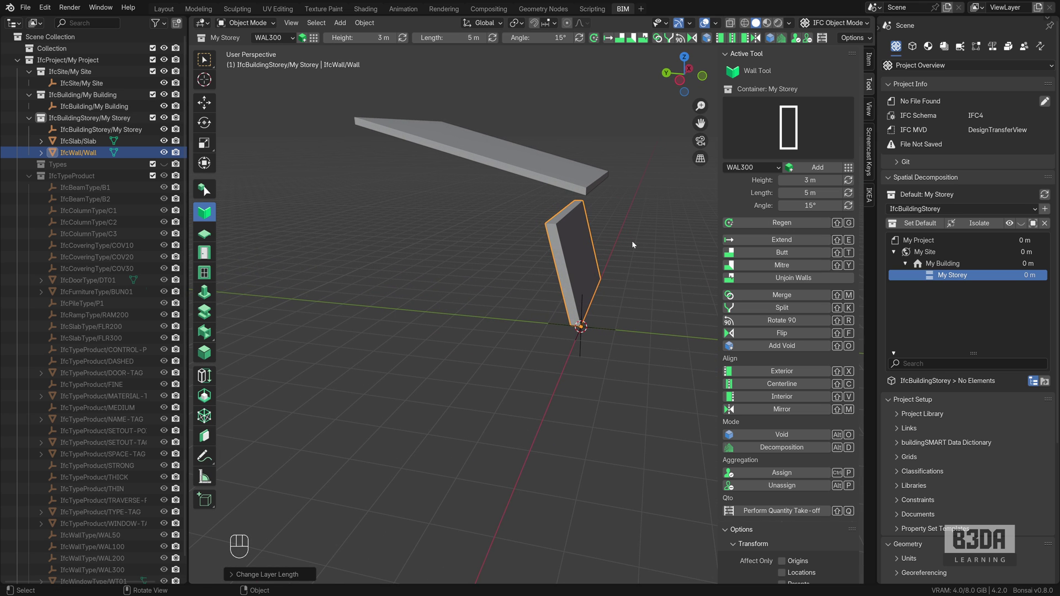
key("KP_1")
key("KP_3")
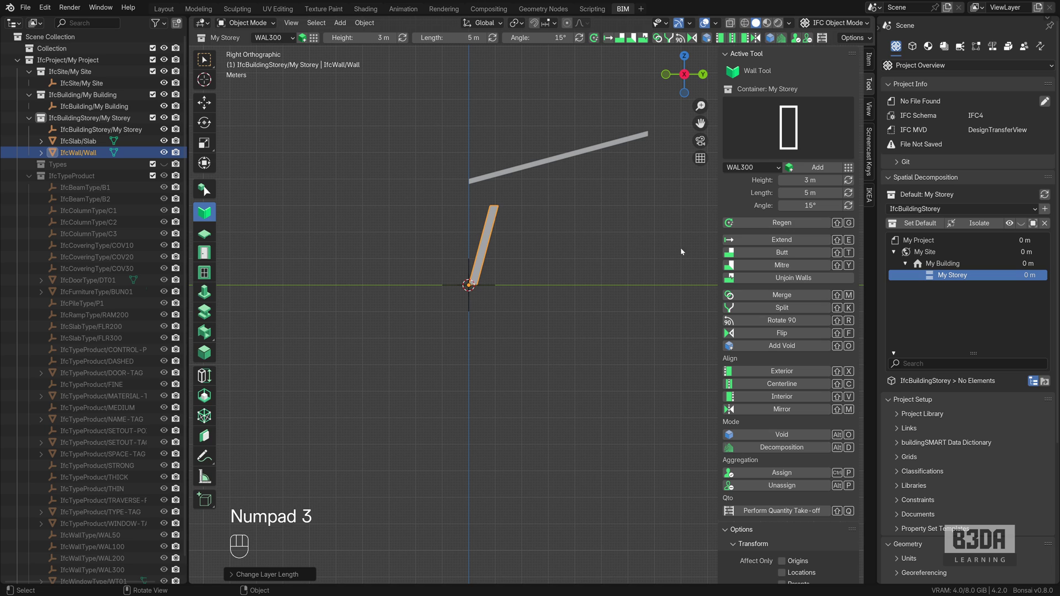
left_click(807, 206)
type("0")
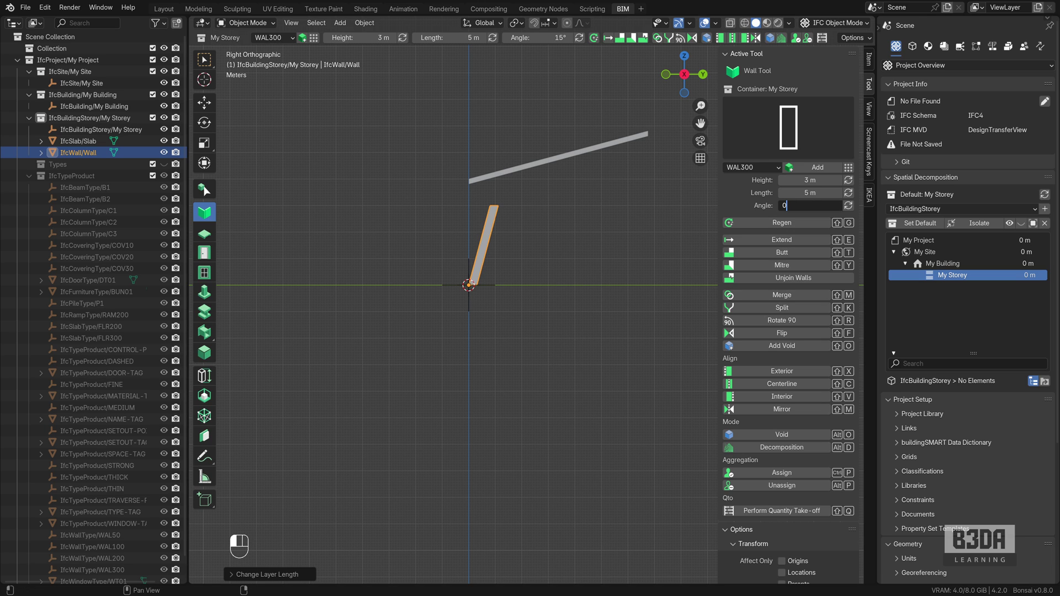
key("Return")
left_click(848, 206)
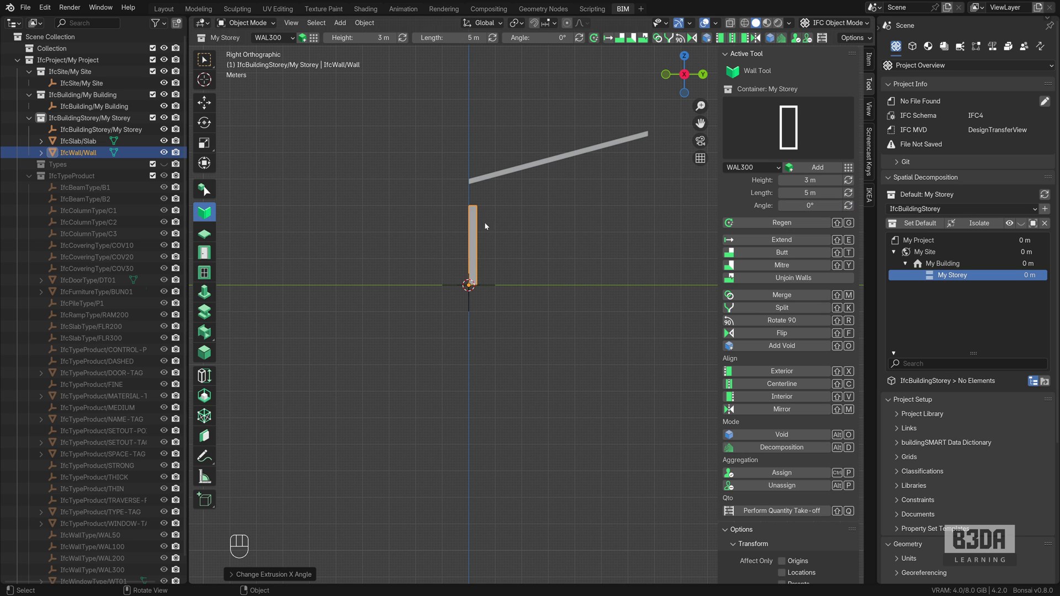
Step: Move the WAL300 wall about 0.94 m along the positive Y axis so it stands beneath the sloped slab
key("g")
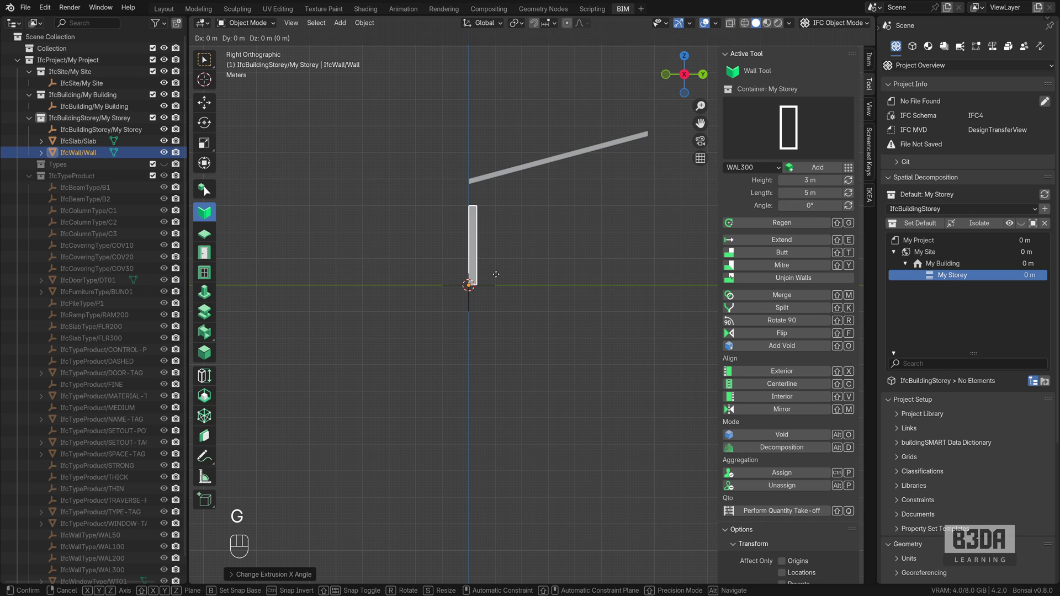
key("x")
key("y")
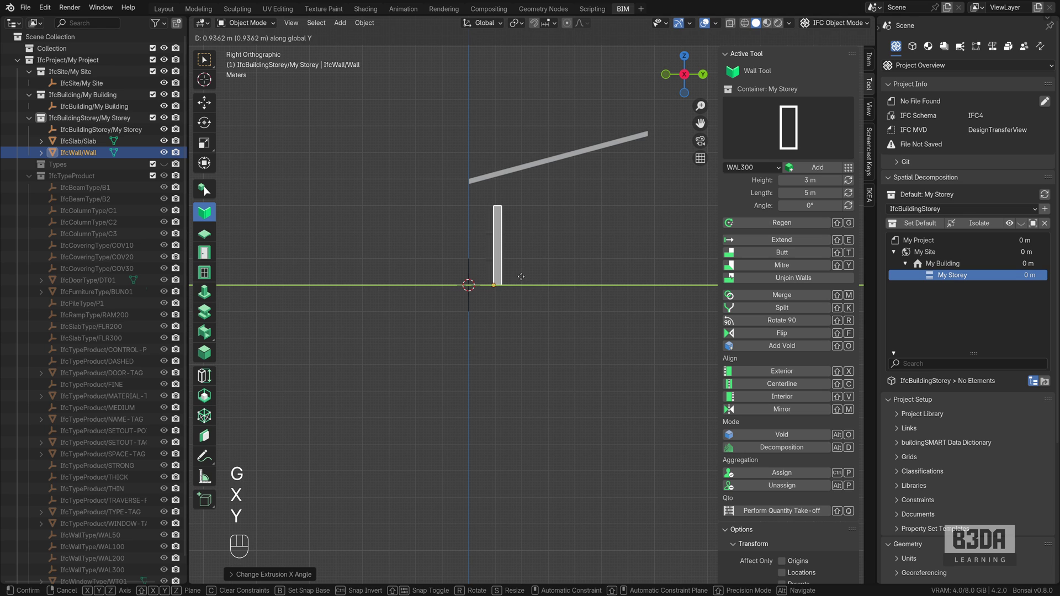
left_click(522, 276)
Step: Select the wall and then the sloped slab as the active object, and extend the wall up to the slab
middle_click_drag(519, 247, 660, 260)
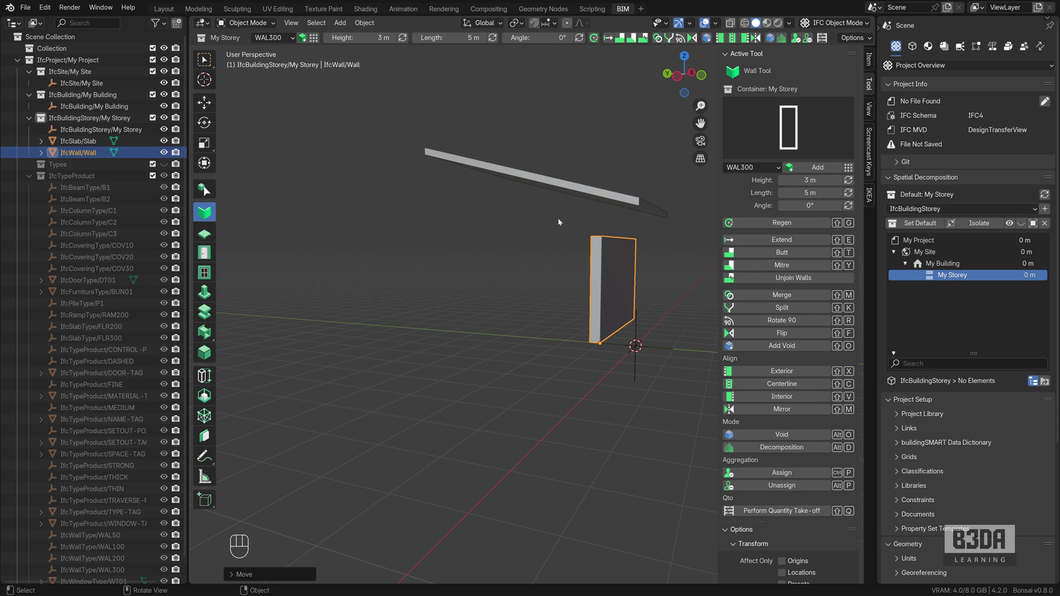
middle_click_drag(559, 222, 462, 264, "shift")
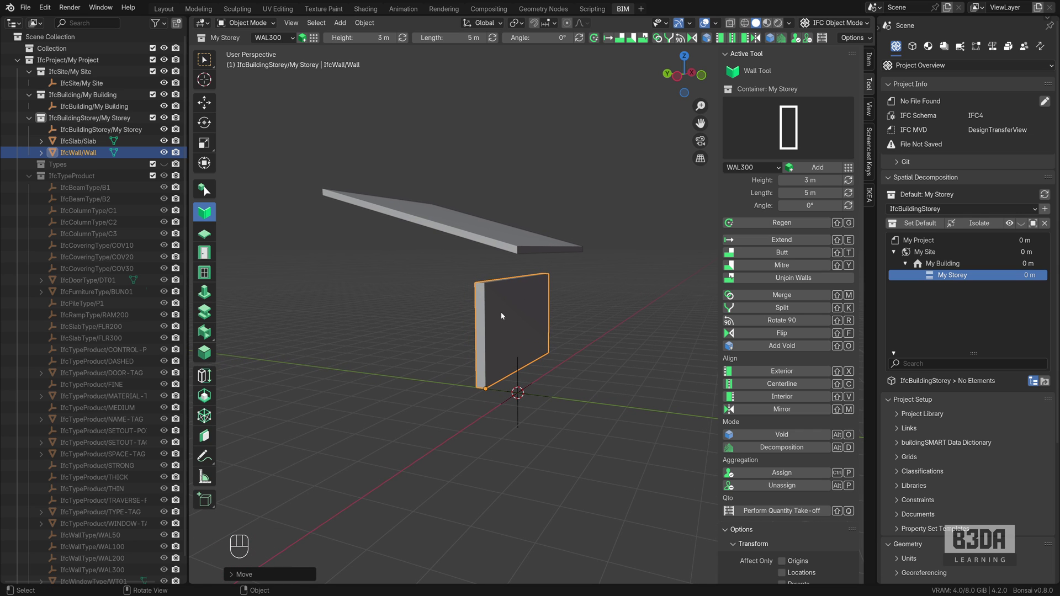
left_click(478, 234, "shift")
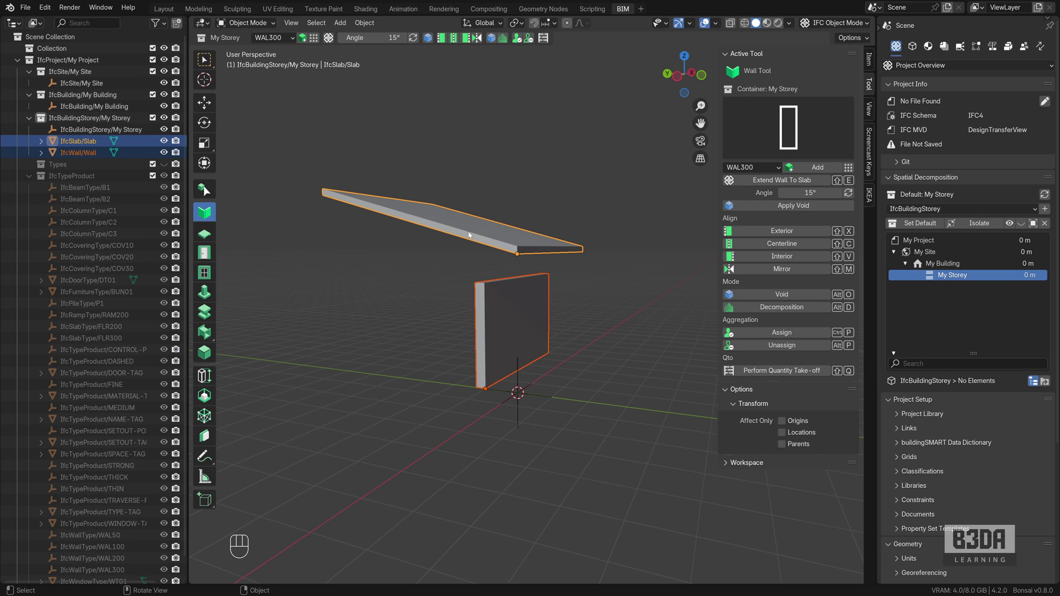
left_click(505, 301, "shift")
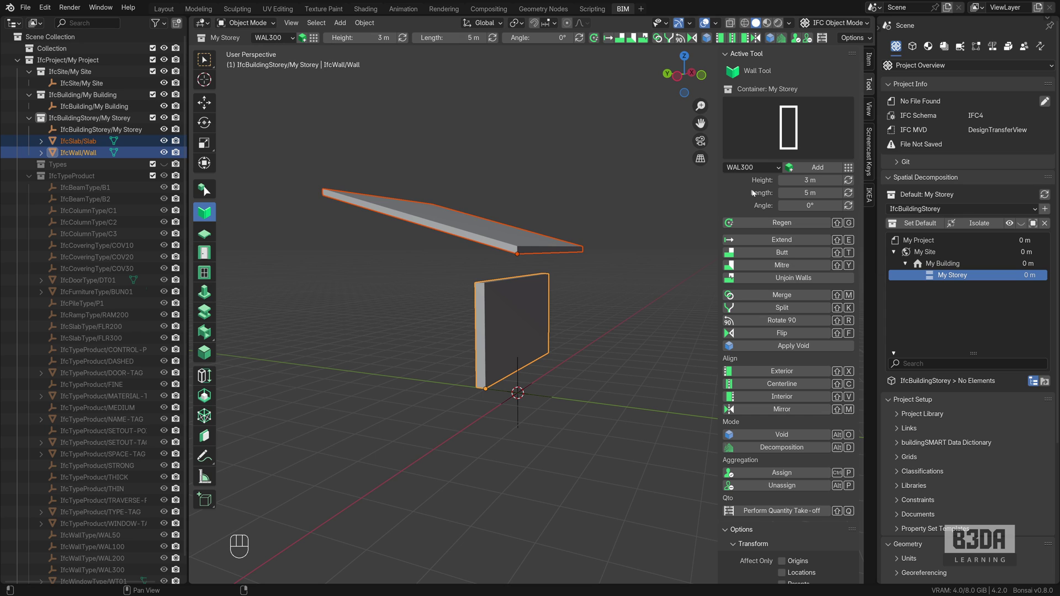
left_click(507, 311)
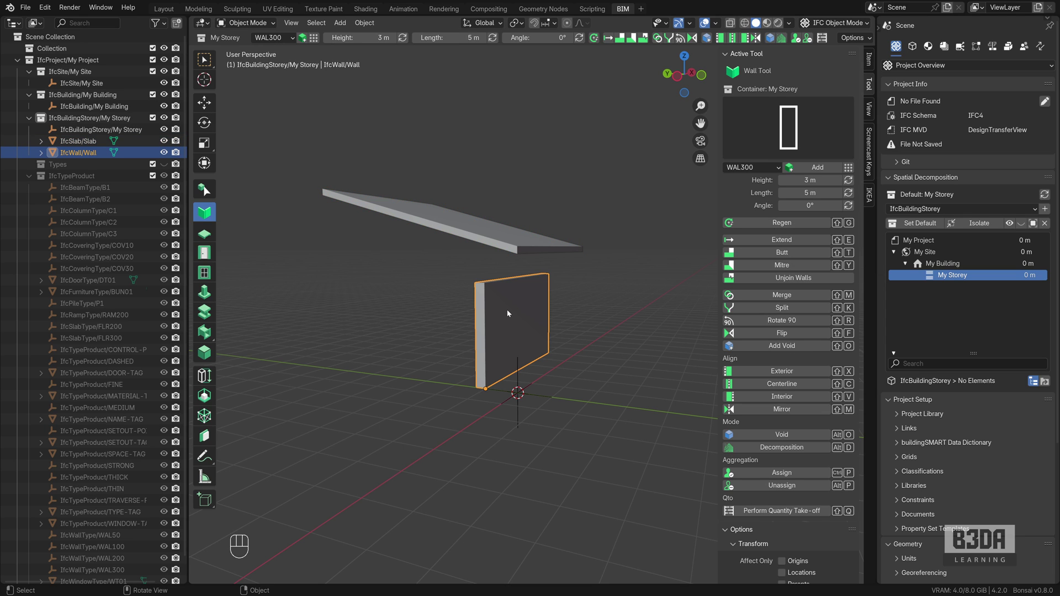
left_click(453, 220, "shift")
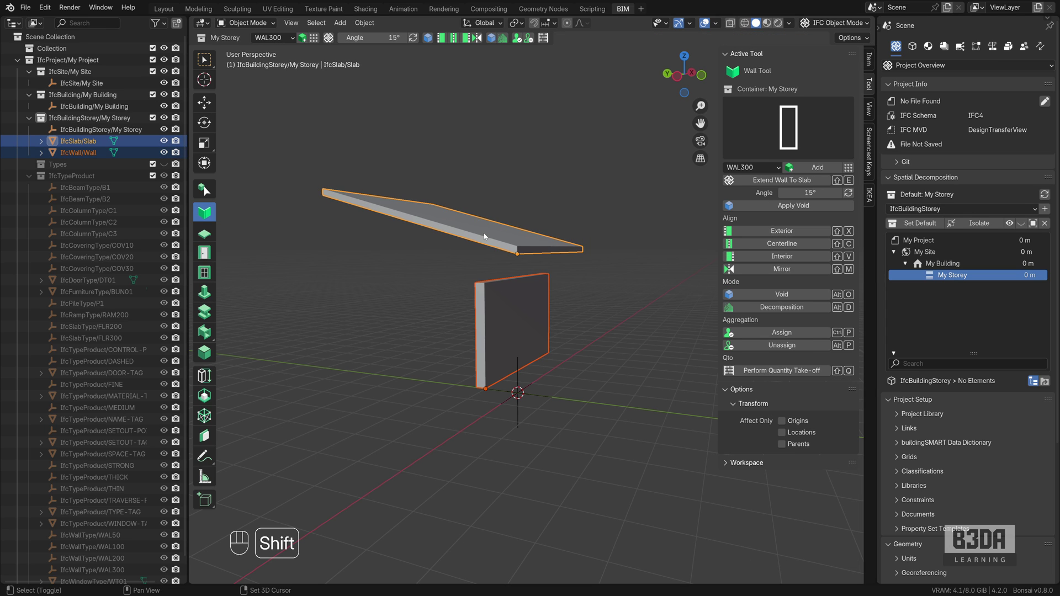
left_click(789, 182)
mouse_move(404, 307)
middle_mouse_down()
mouse_move(433, 293)
mouse_move(532, 294)
mouse_move(486, 308)
mouse_move(299, 307)
mouse_move(318, 289)
mouse_move(416, 298)
mouse_move(390, 319)
mouse_move(382, 310)
mouse_move(408, 313)
middle_mouse_up()
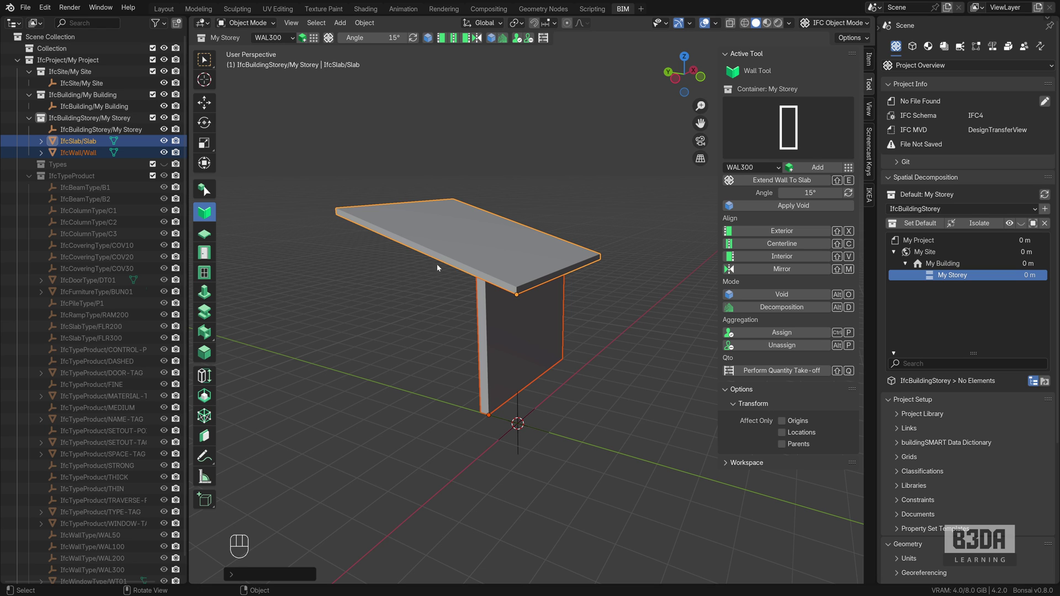
Step: Reselect the slab and wall together, switching the active object from the wall to the slab to compare the available tools
left_click(470, 242)
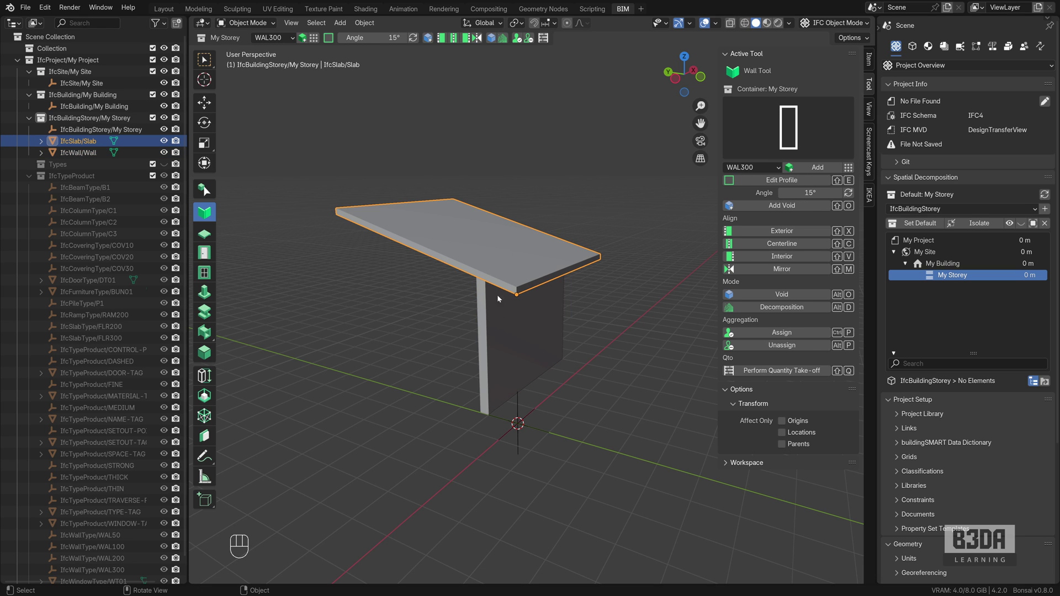
left_click(489, 345, "shift")
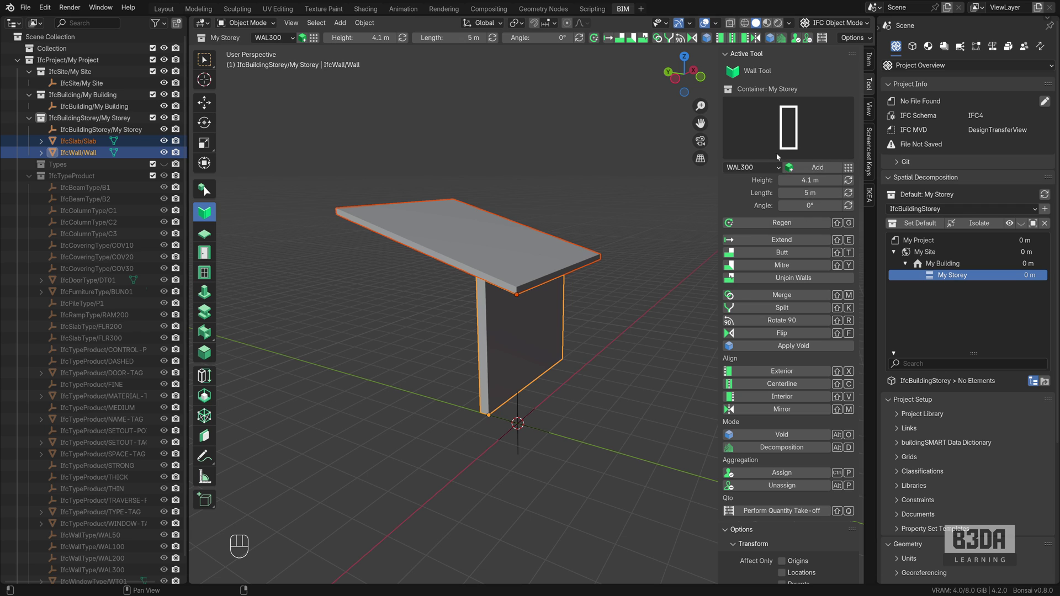
left_click(509, 251, "shift")
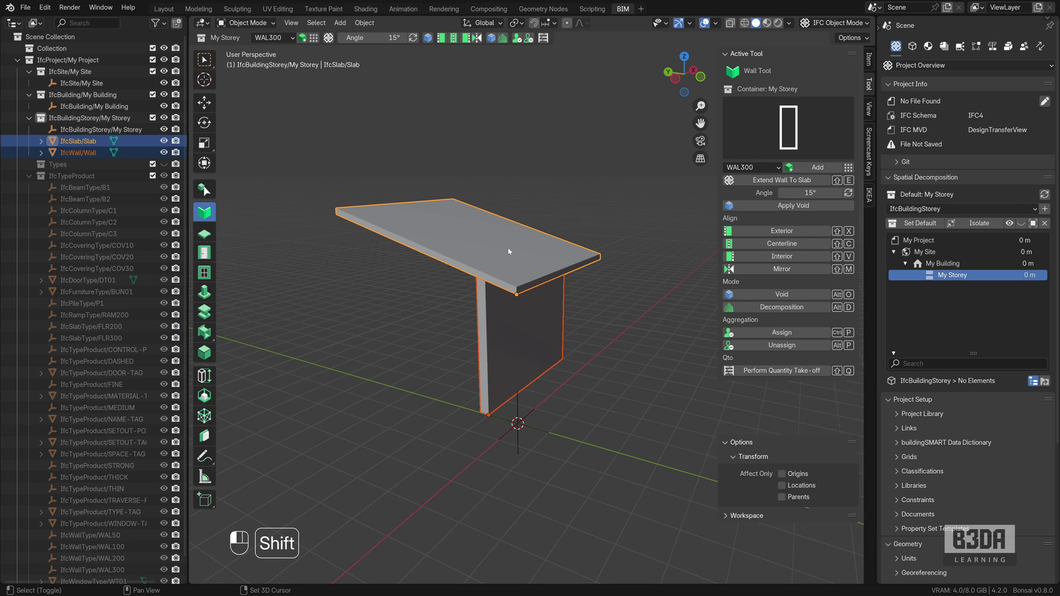